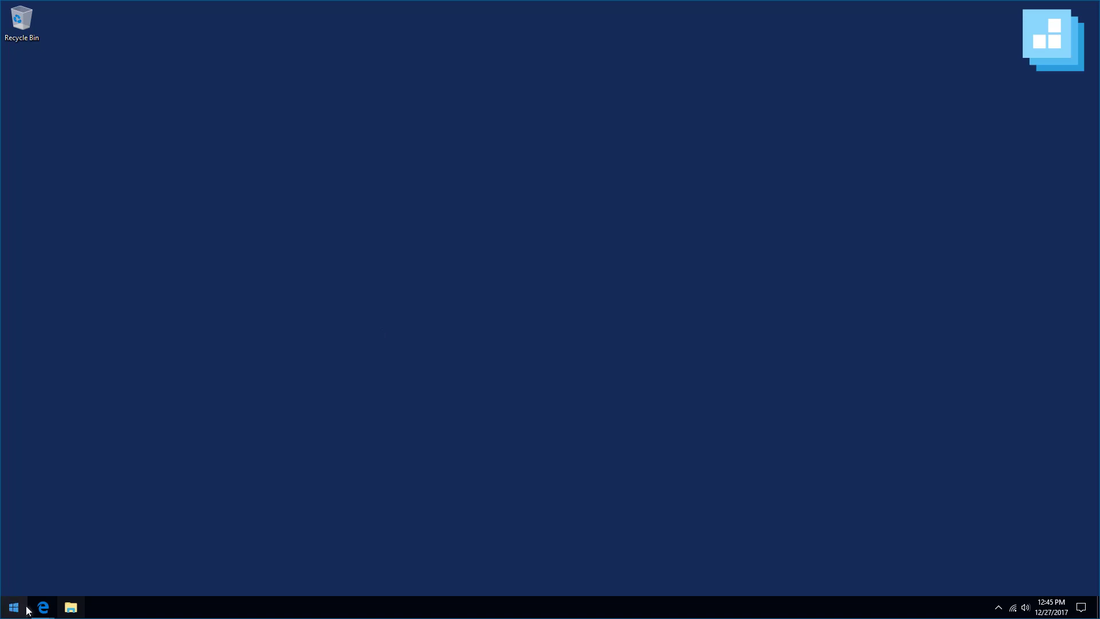
Step: Return to the download email and select the Proposal Pack Wizard activation code line
mouse_move(39, 606)
click(96, 559)
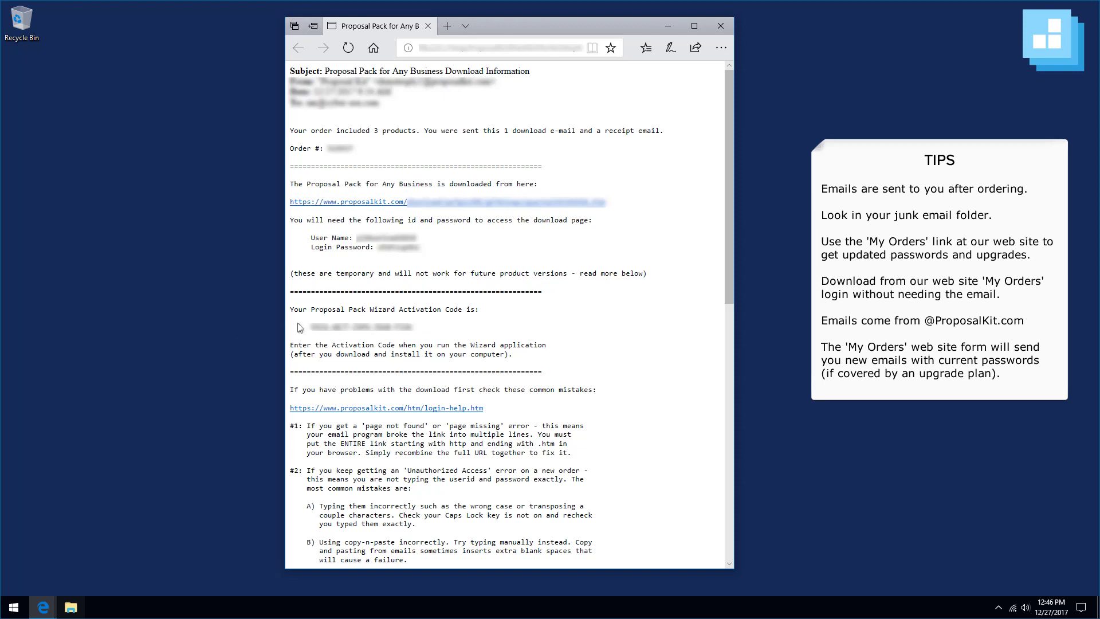
drag(310, 327, 421, 328)
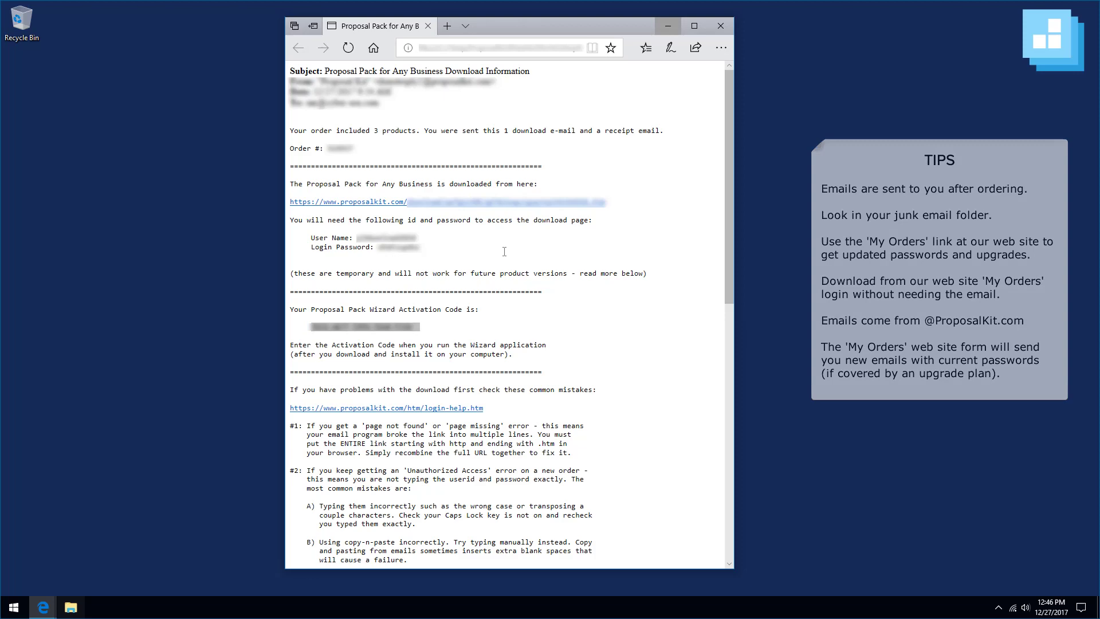
Step: Switch from the email to the Proposal Kit site and open the My Orders downloading and upgrading page
click(667, 26)
mouse_move(43, 615)
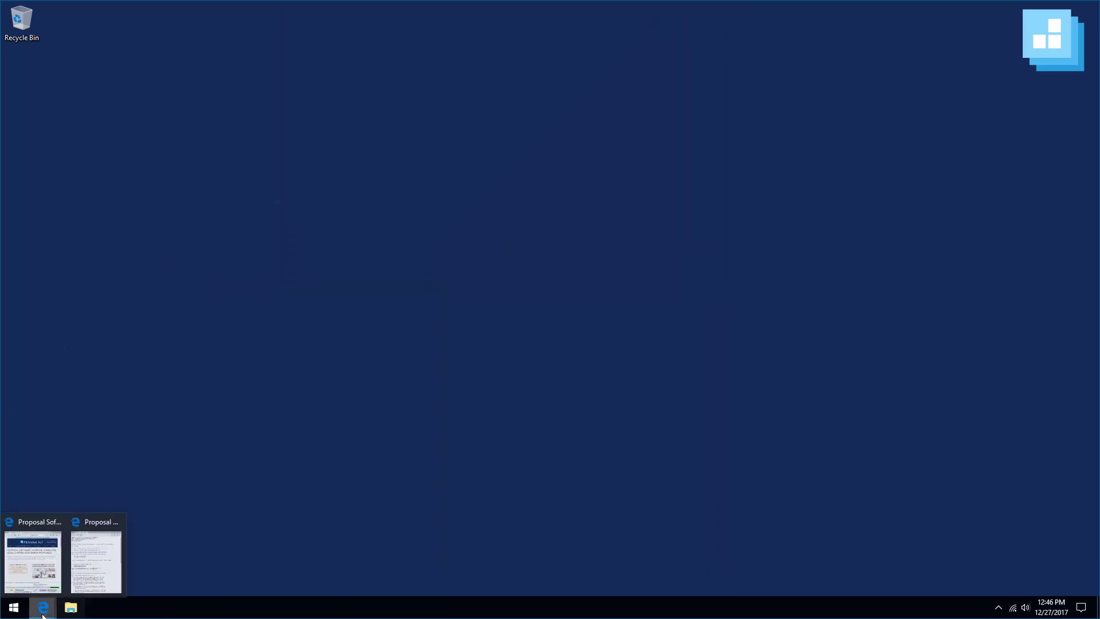
click(39, 547)
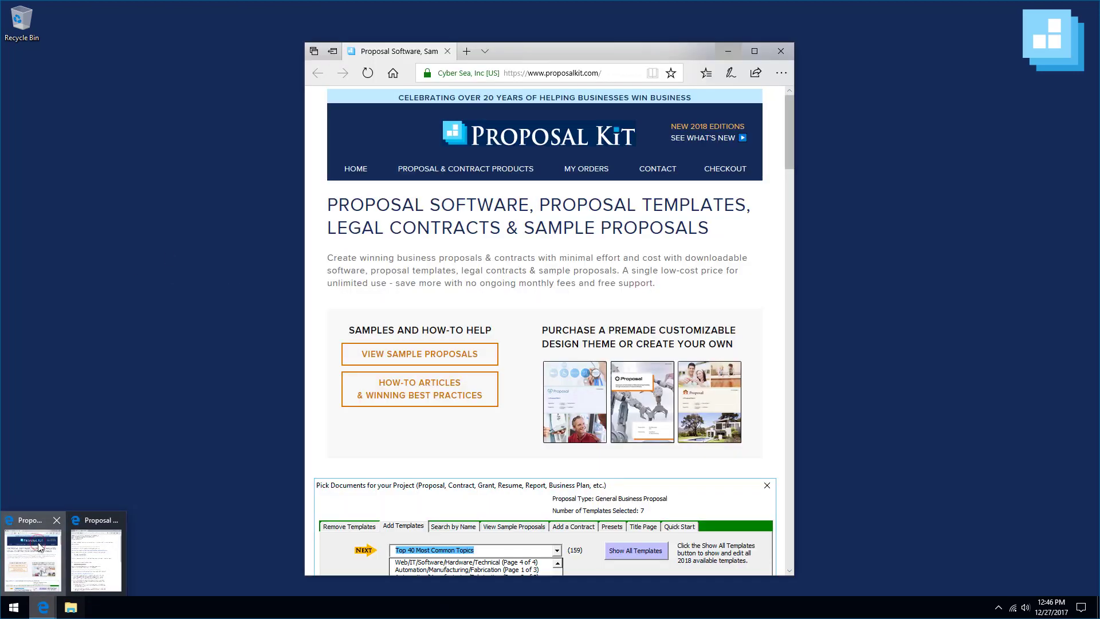
click(586, 170)
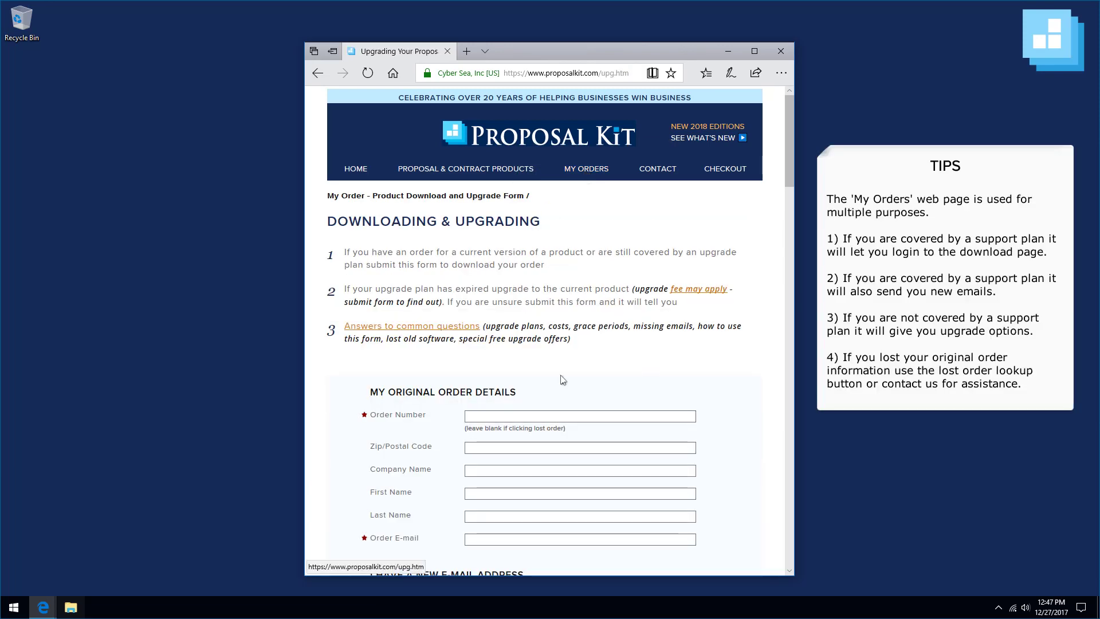
scroll(561, 380, down, 3)
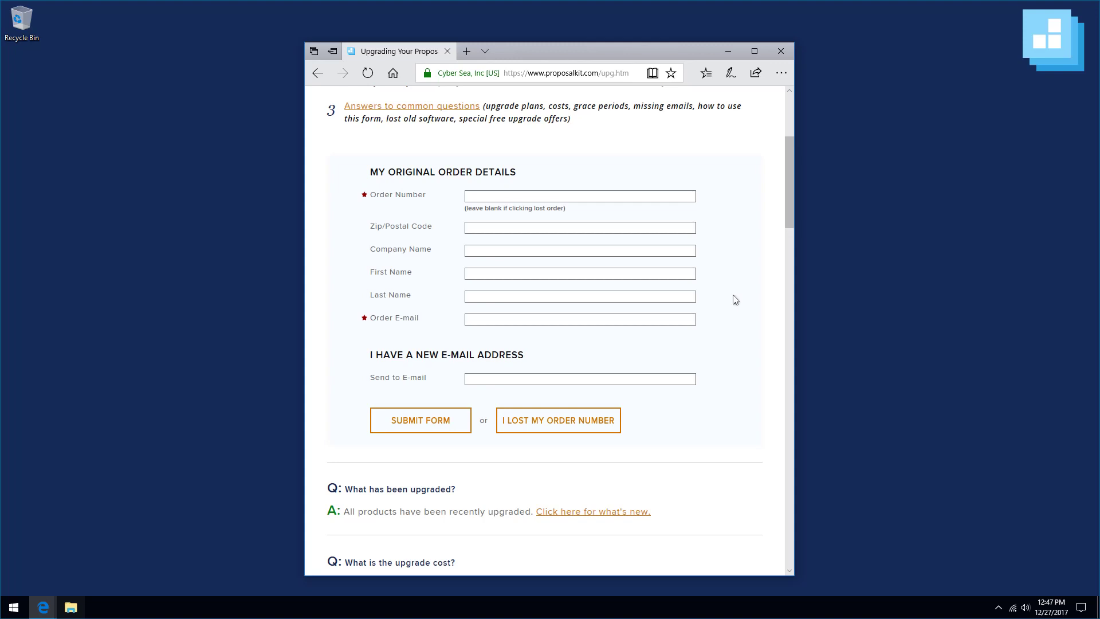
scroll(735, 299, up, 4)
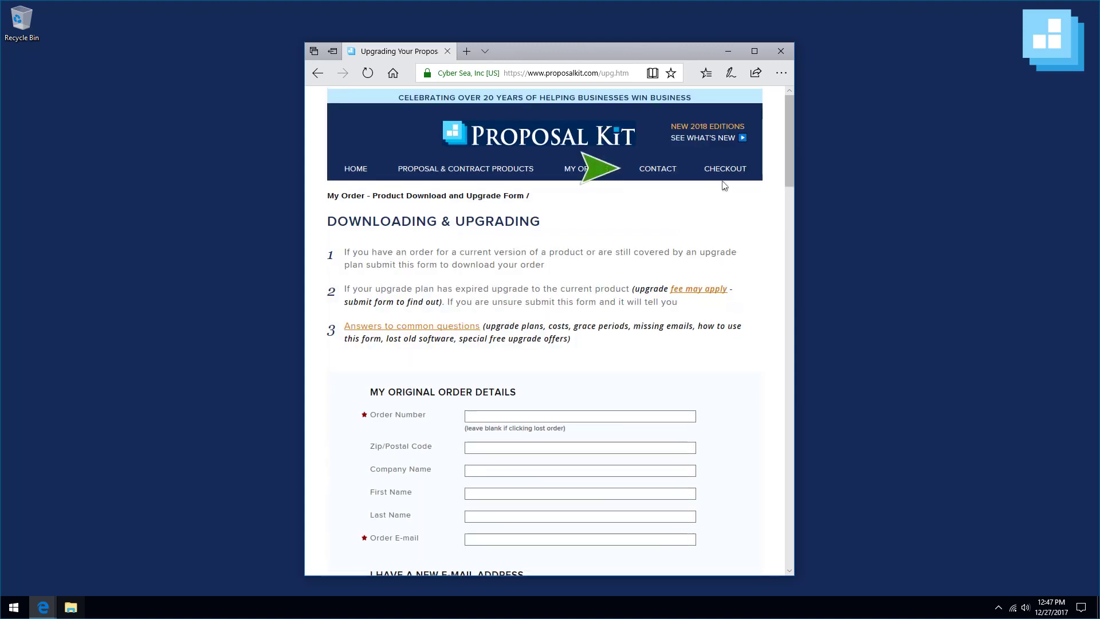
Step: Follow the order email's download link to reach the Download Proposal Pack for Any Business page
click(650, 173)
scroll(562, 418, down, 4)
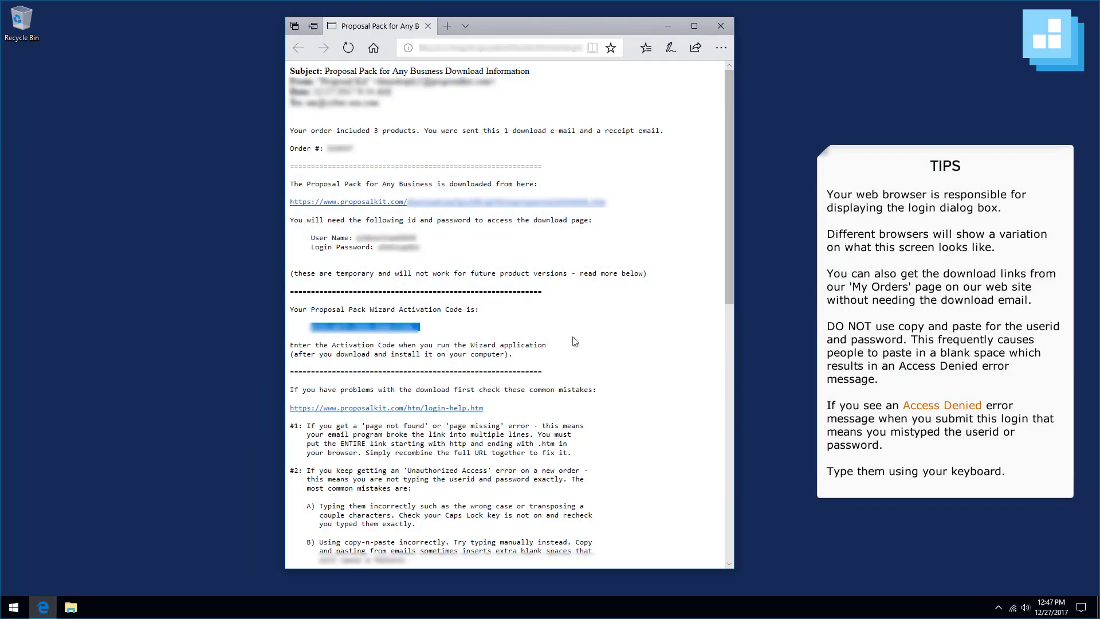
click(468, 207)
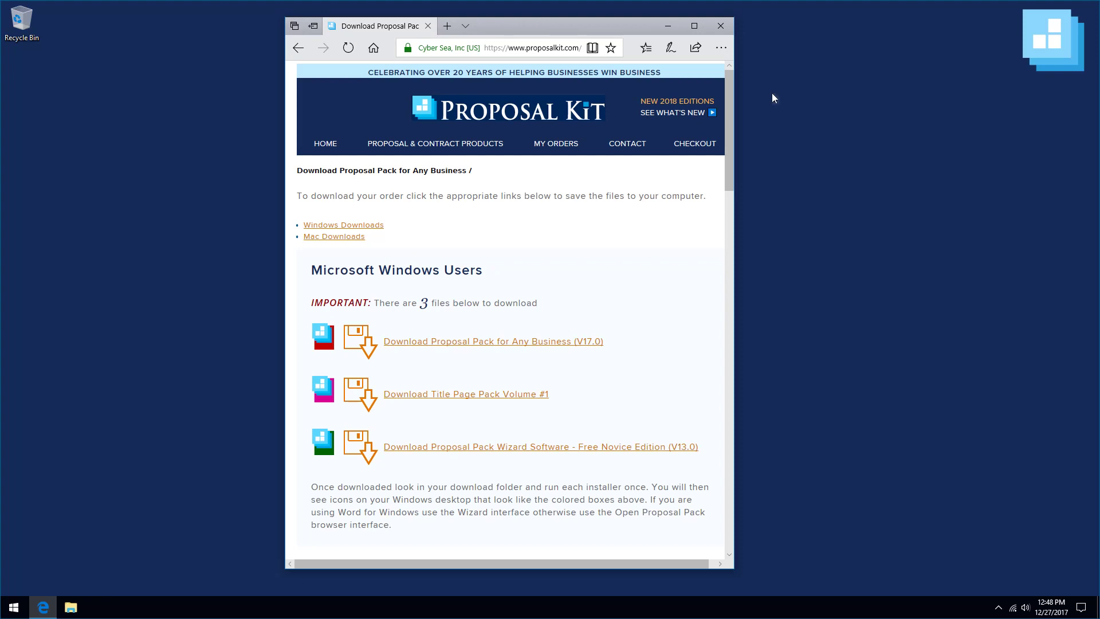
Step: Drag the Edge window's right edge outward so the download page has more room
drag(771, 93, 772, 97)
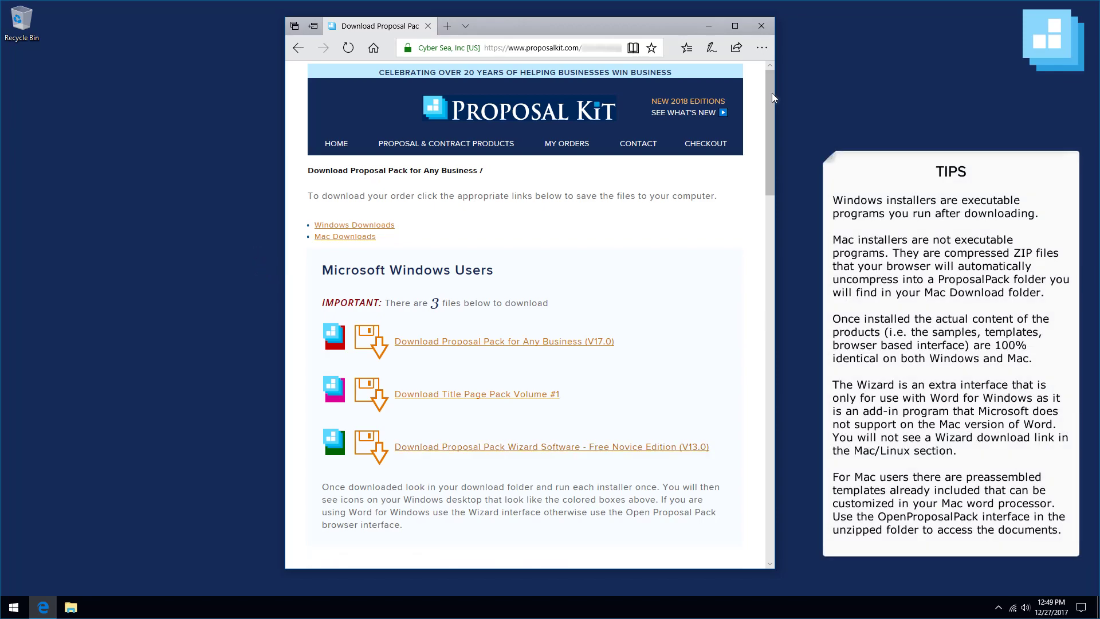
drag(771, 93, 775, 215)
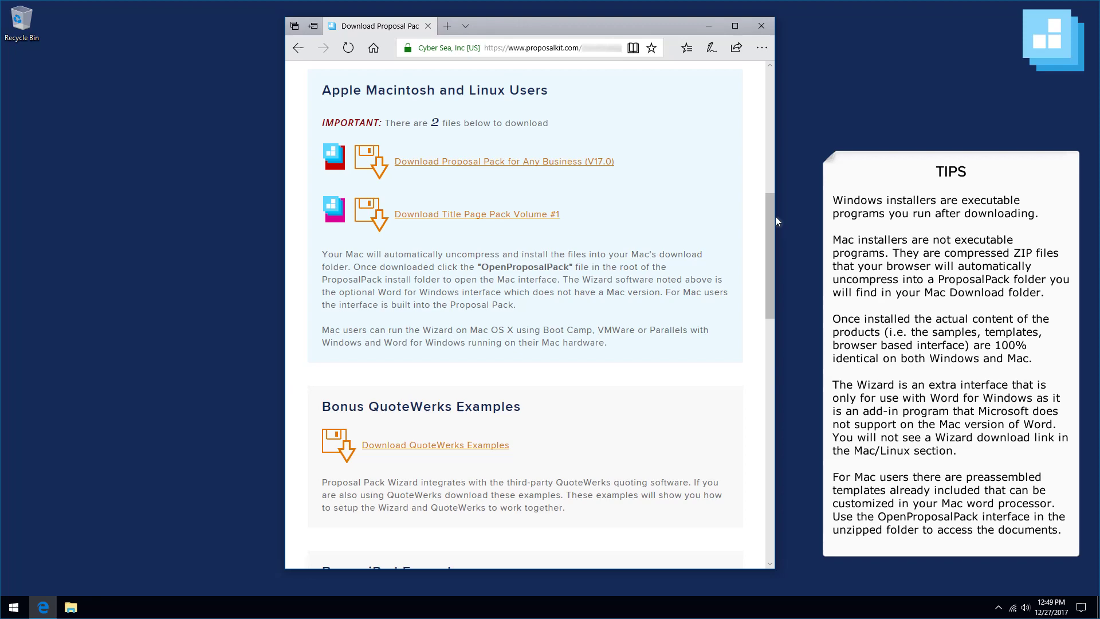
drag(774, 216, 774, 116)
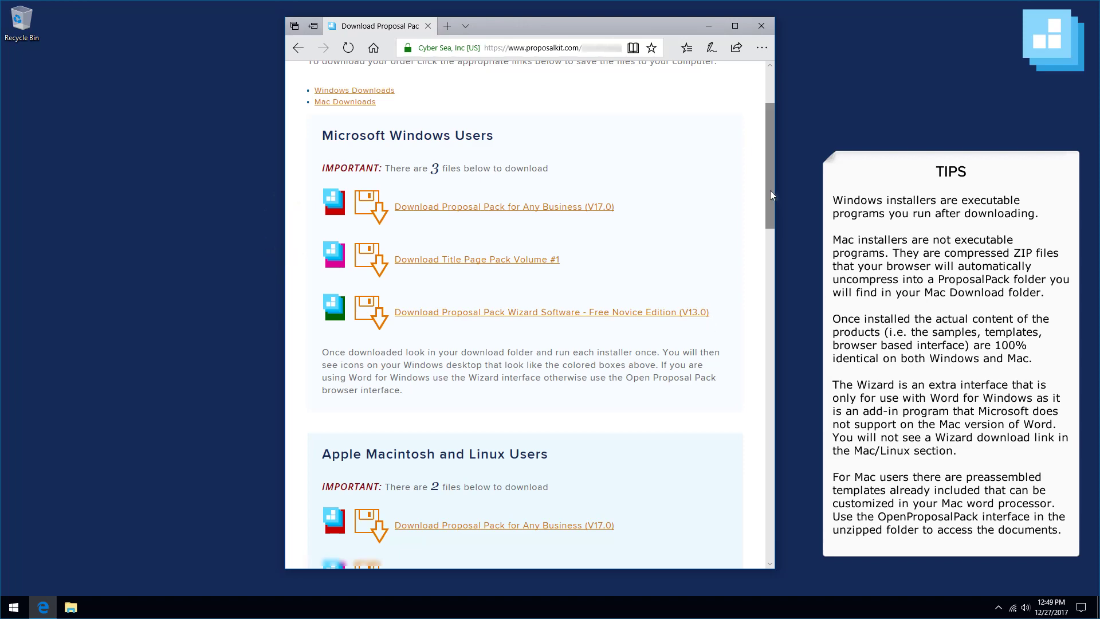
drag(770, 190, 730, 279)
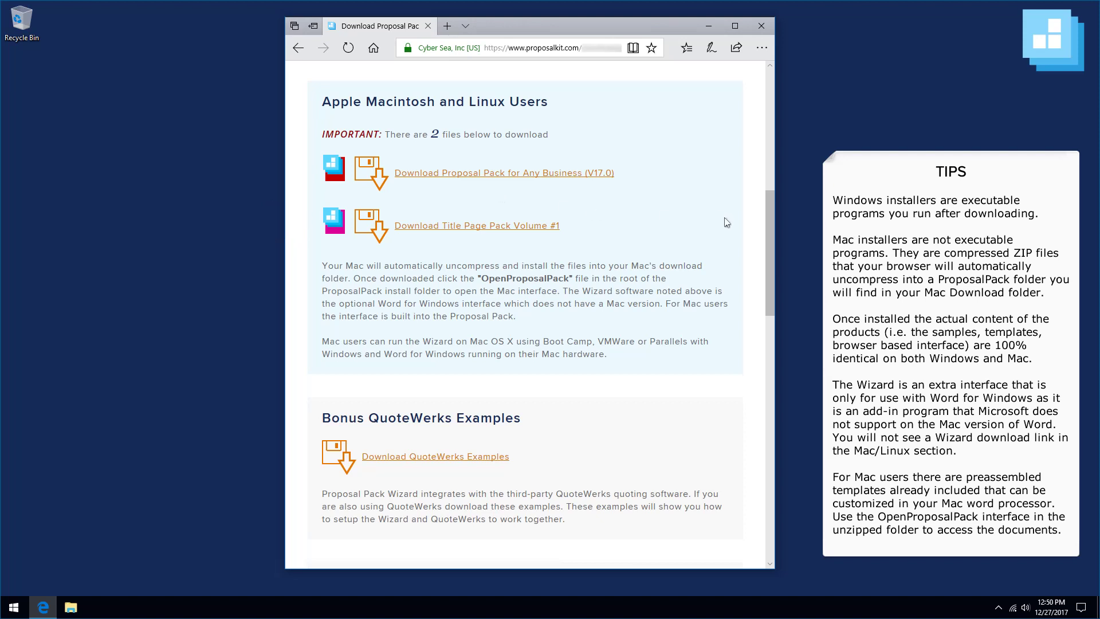
drag(767, 215, 783, 103)
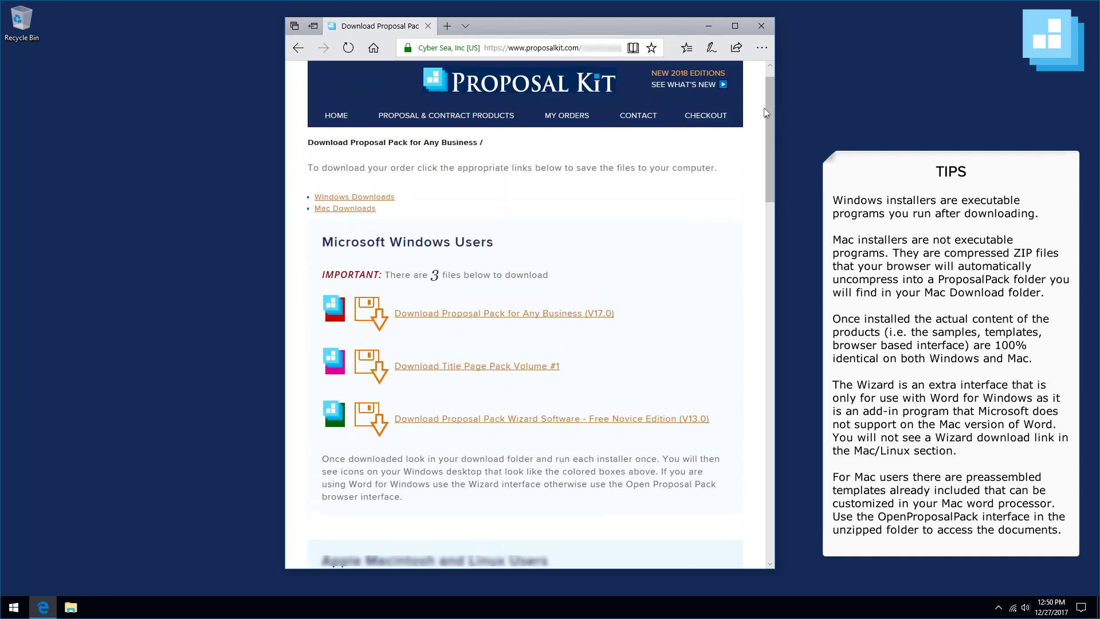
click(455, 312)
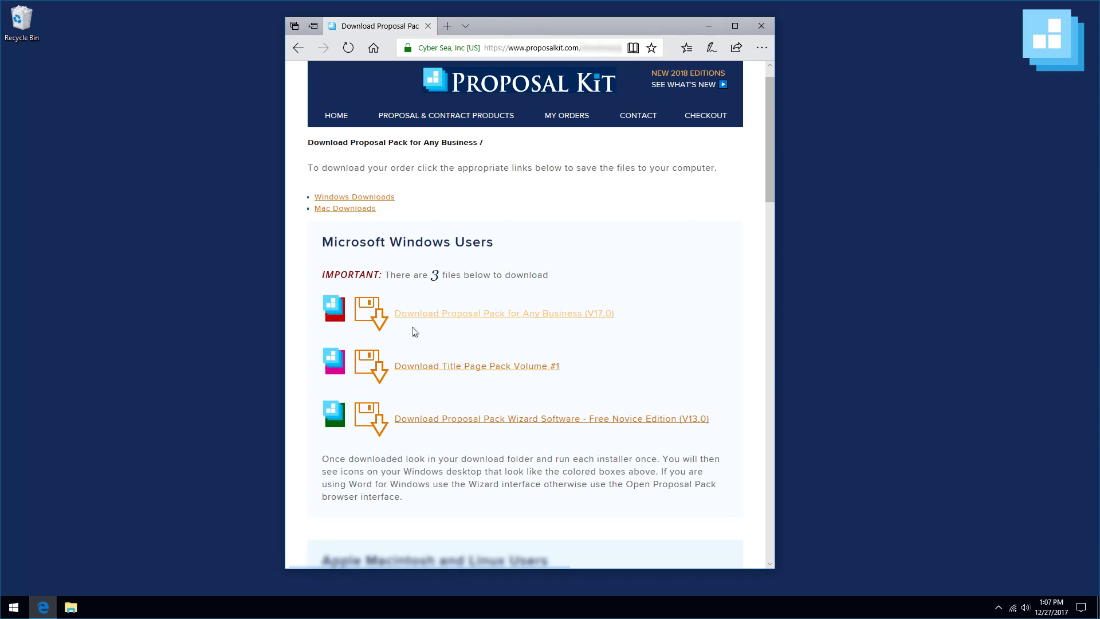
Step: Download the Proposal Pack for Any Business V17.0 installer and run anybusiness_1_dkjfr.exe
click(457, 314)
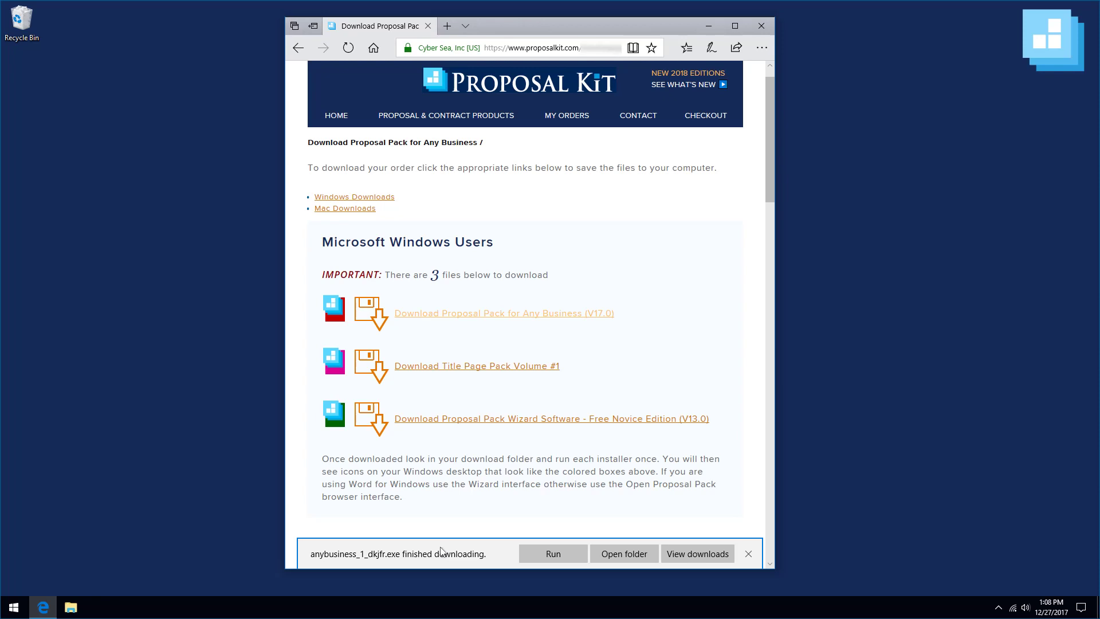
click(553, 554)
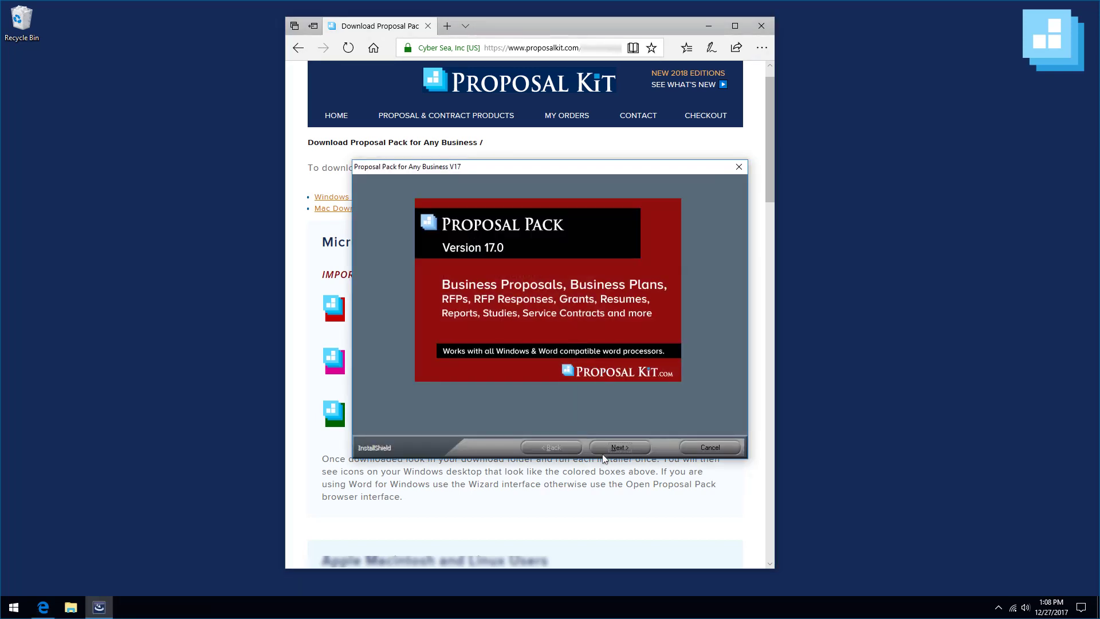
Step: Accept the Proposal Pack licence terms and advance to the Choose Destination Location page
click(613, 448)
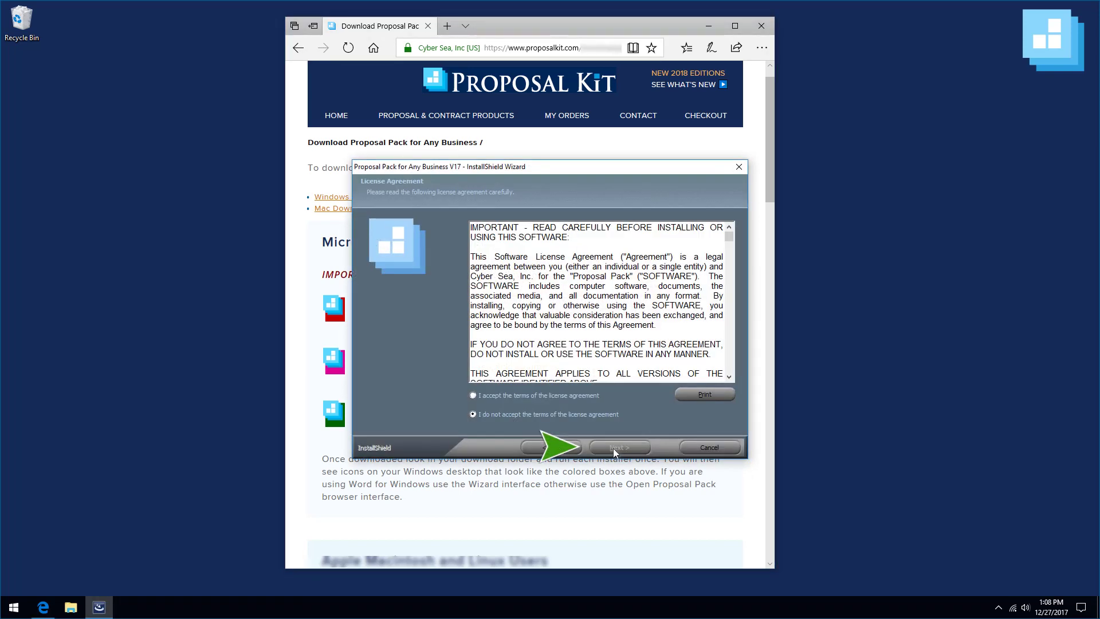
click(575, 397)
key(Return)
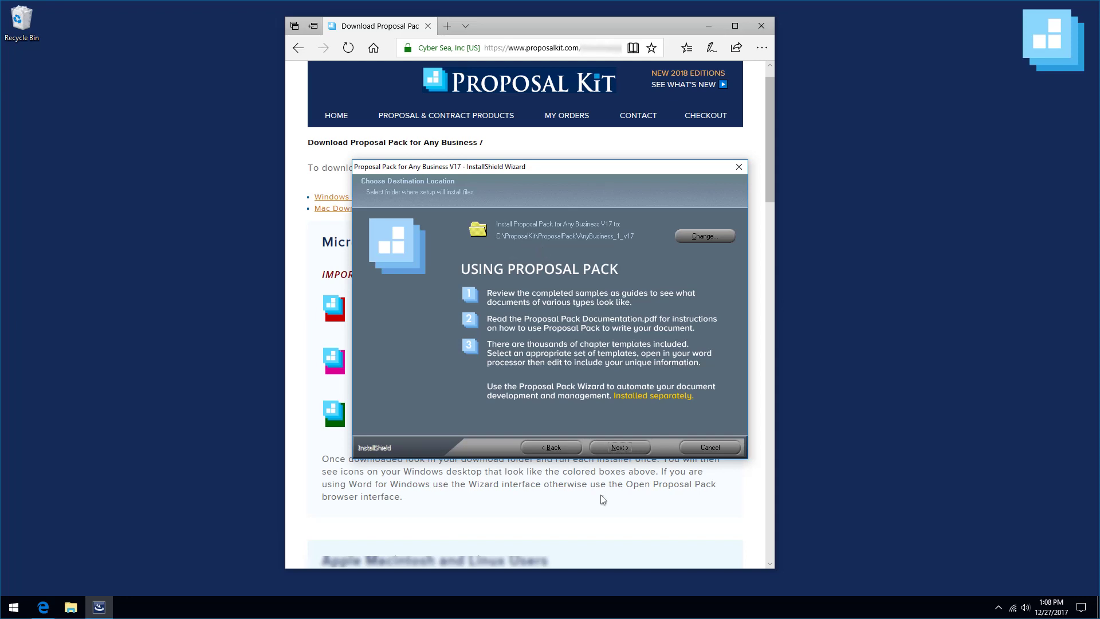
Step: Keep C:\ProposalKit\ProposalPack\AnyBusiness_1_v17 as the destination and start installing Proposal Pack
click(618, 448)
click(618, 448)
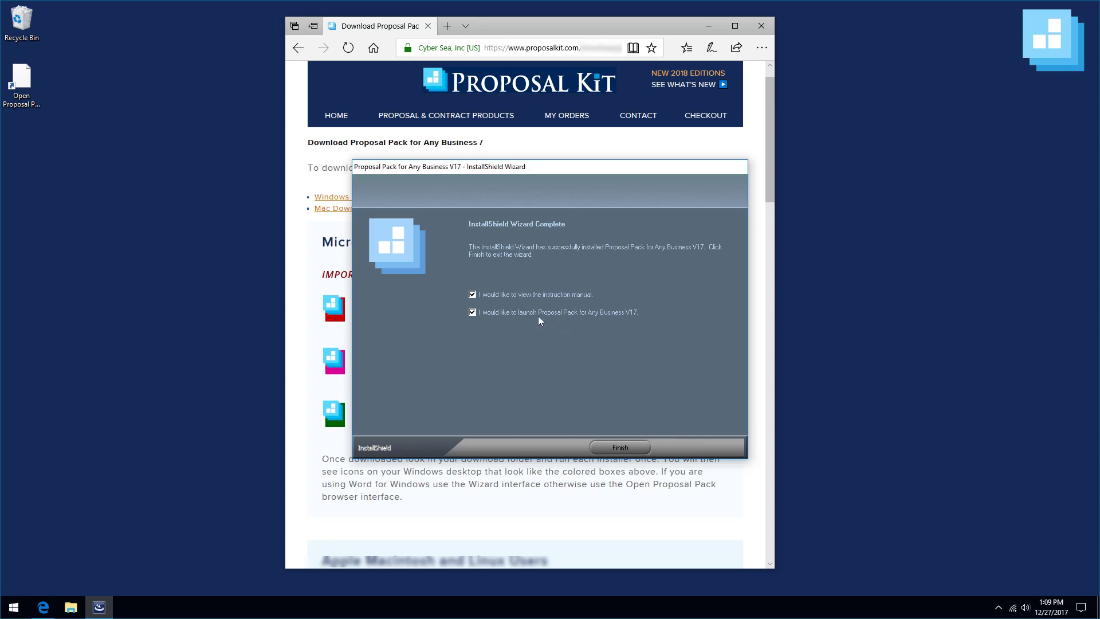
Step: Finish the installer, enlarge the Proposal Pack window, and view the Sample Non-technical Proposals list
click(624, 451)
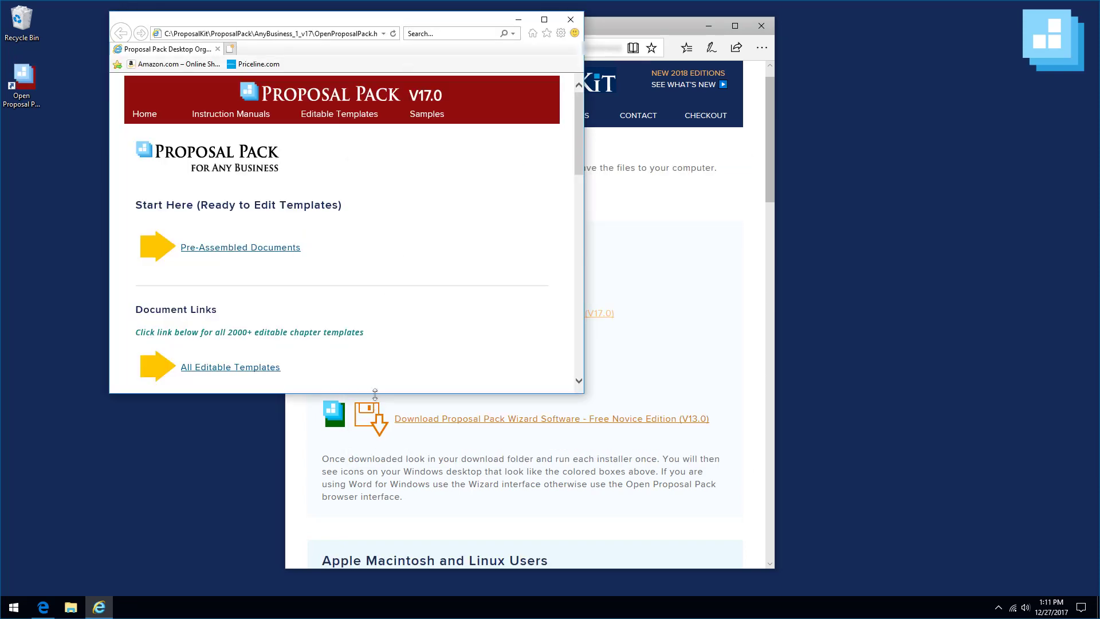
drag(375, 394, 377, 576)
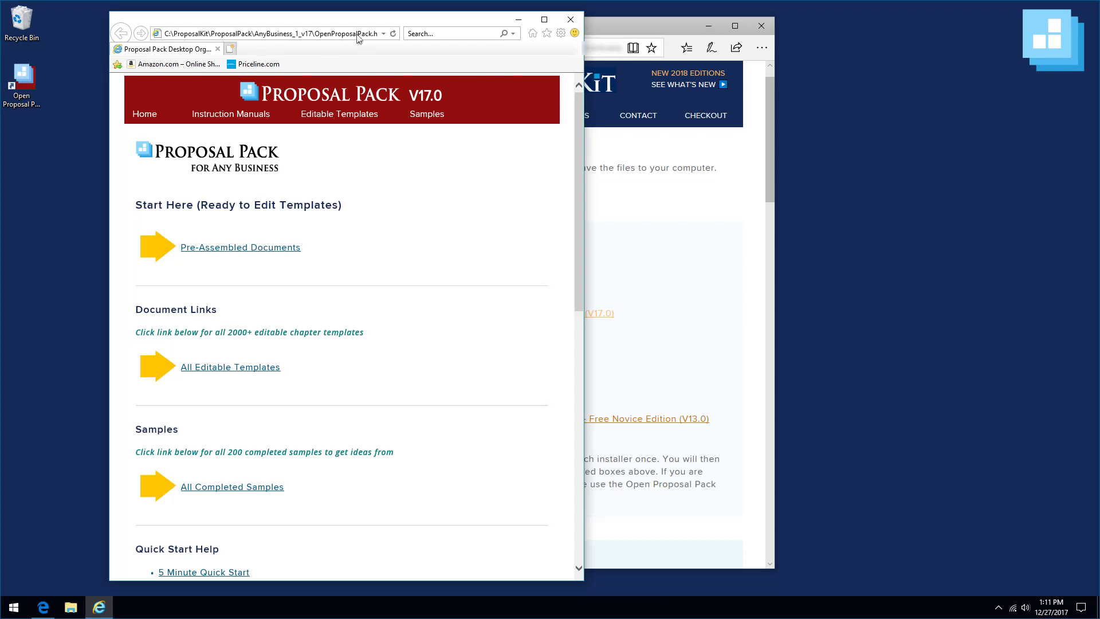
mouse_move(319, 116)
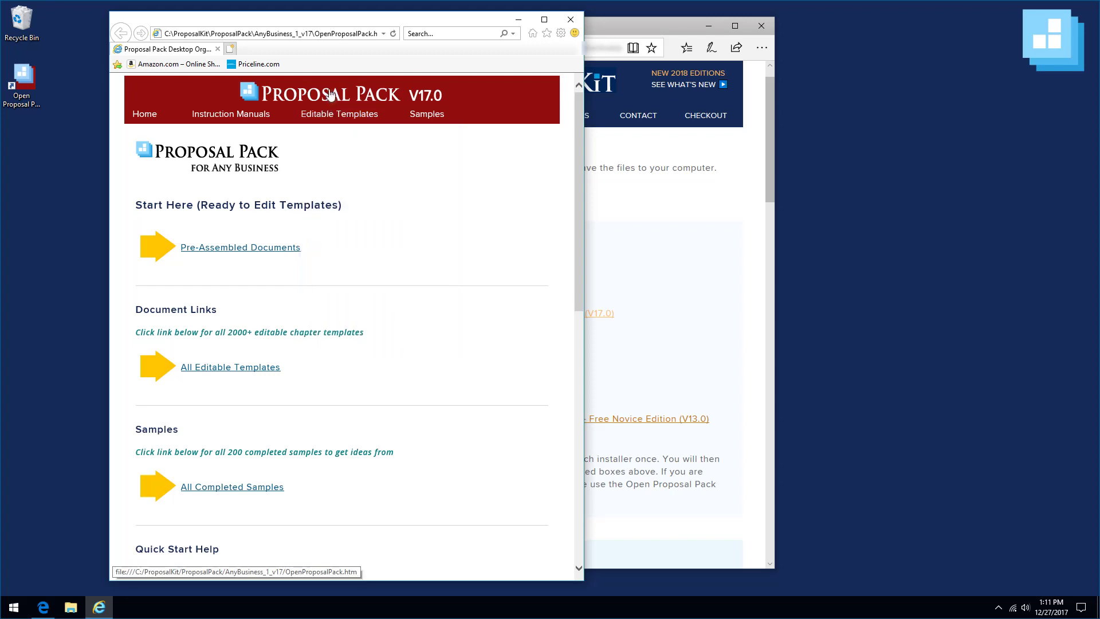
mouse_move(427, 114)
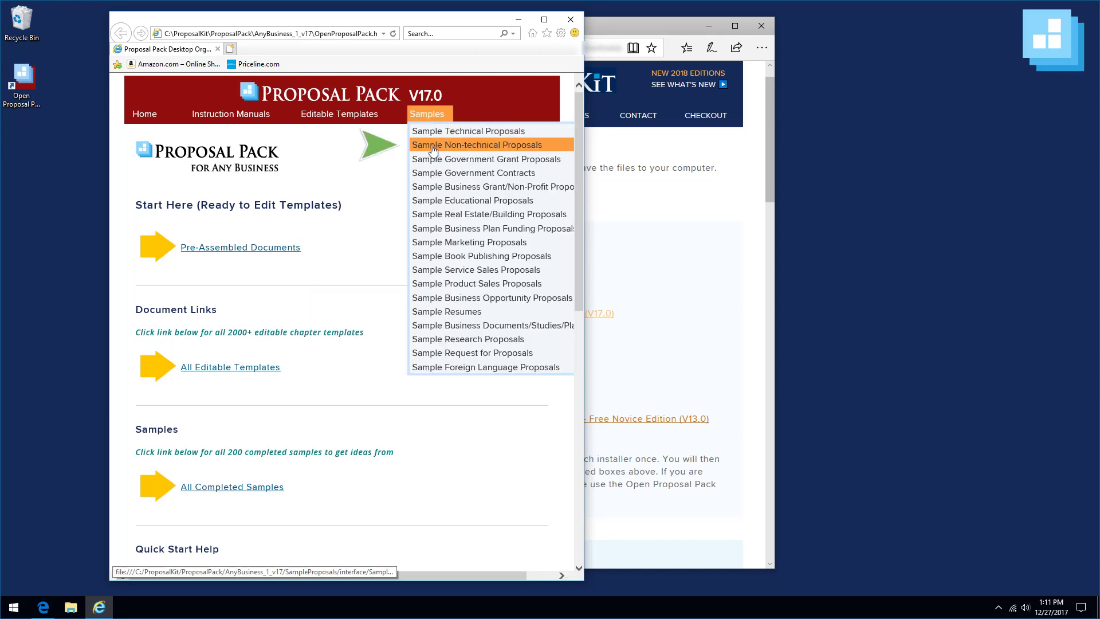
click(432, 150)
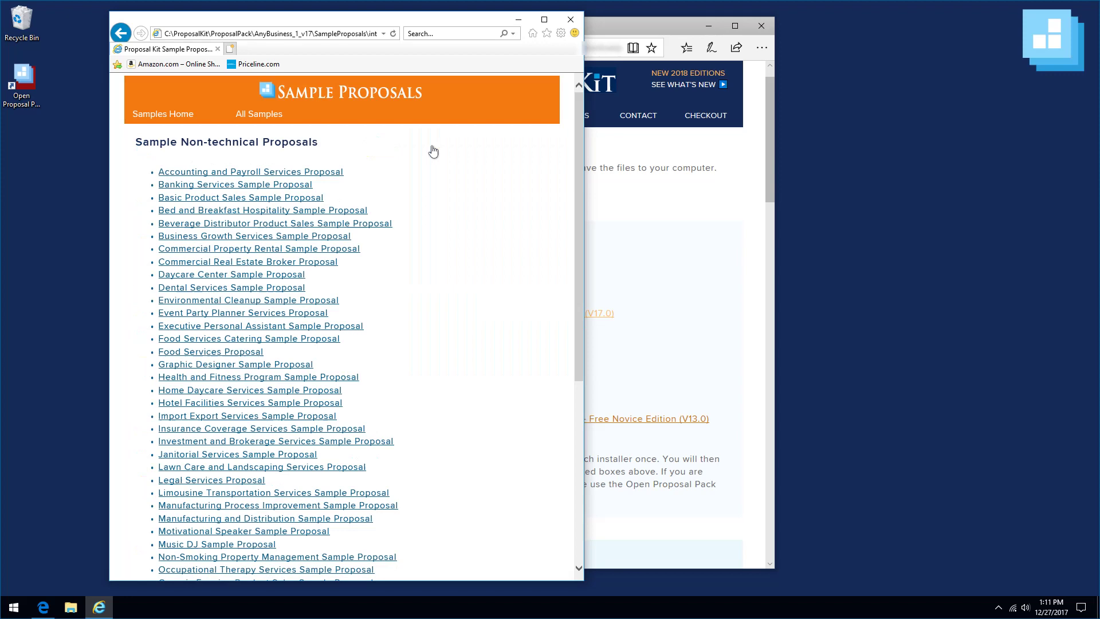
key(alt+Left)
Step: Browse the Pre-Assembled Documents templates, such as the 16-page Business Proposal Template
click(223, 250)
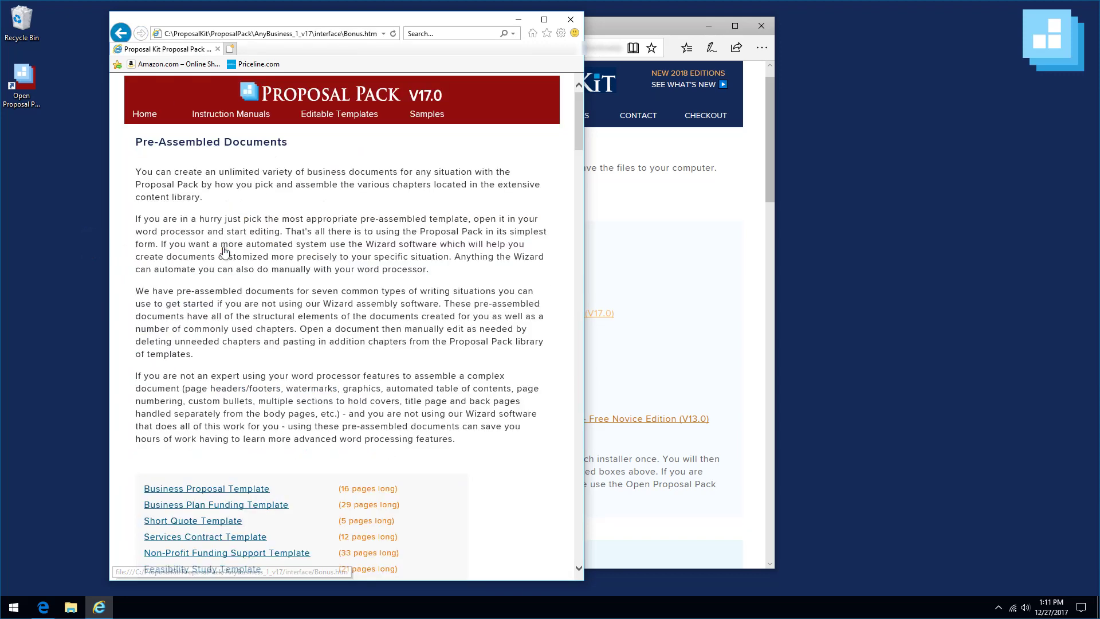
scroll(223, 252, down, 4)
scroll(223, 252, down, 5)
scroll(223, 252, up, 4)
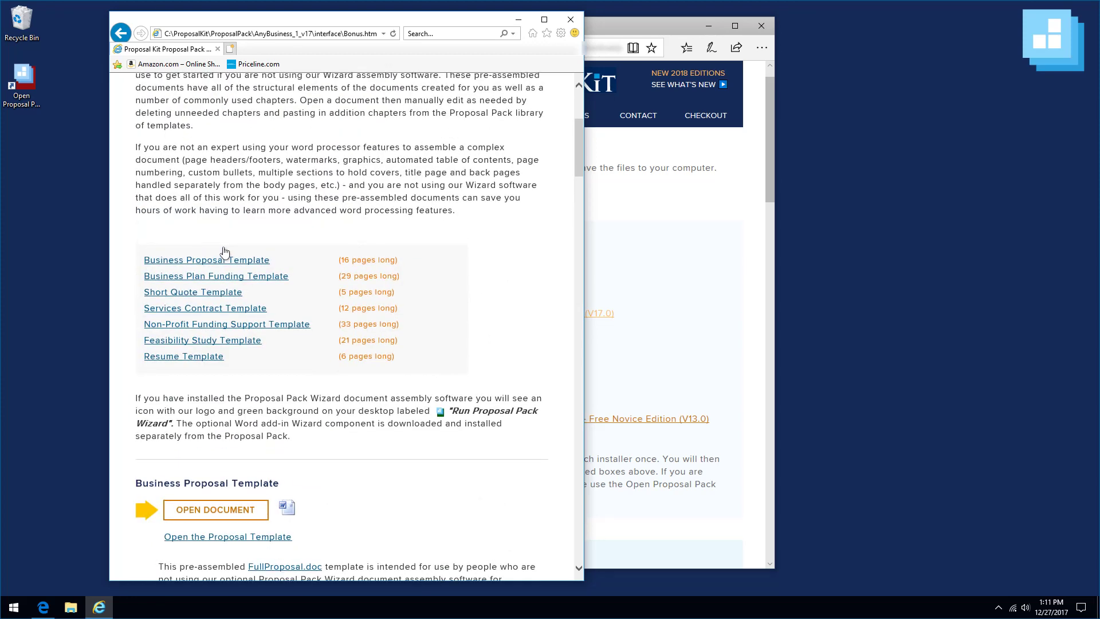
scroll(225, 252, down, 8)
scroll(226, 252, up, 3)
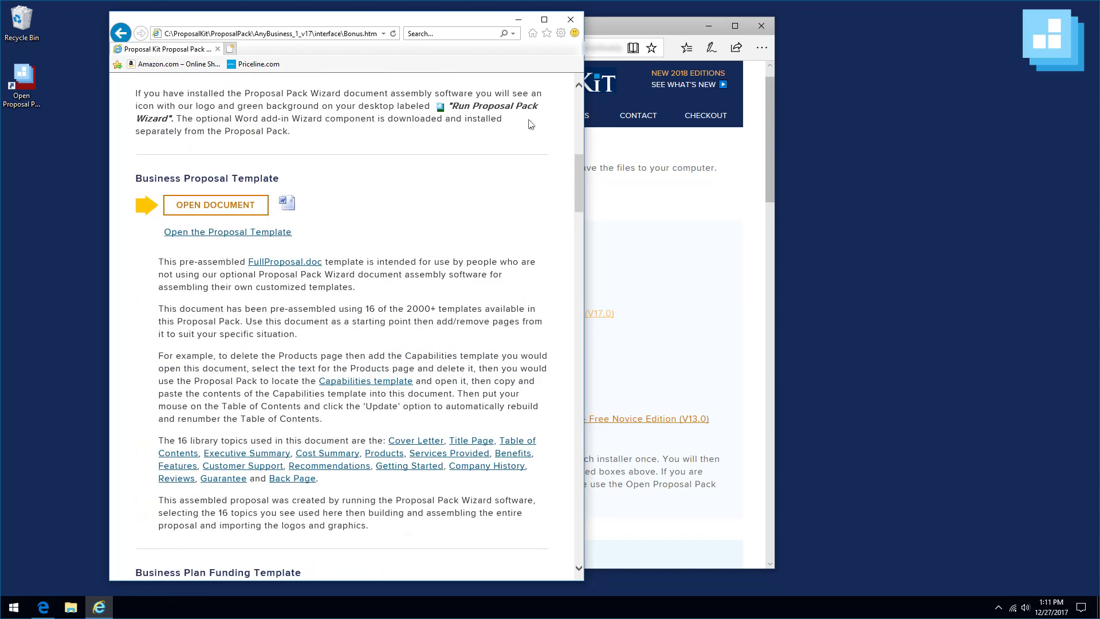
scroll(276, 99, up, 10)
mouse_move(230, 114)
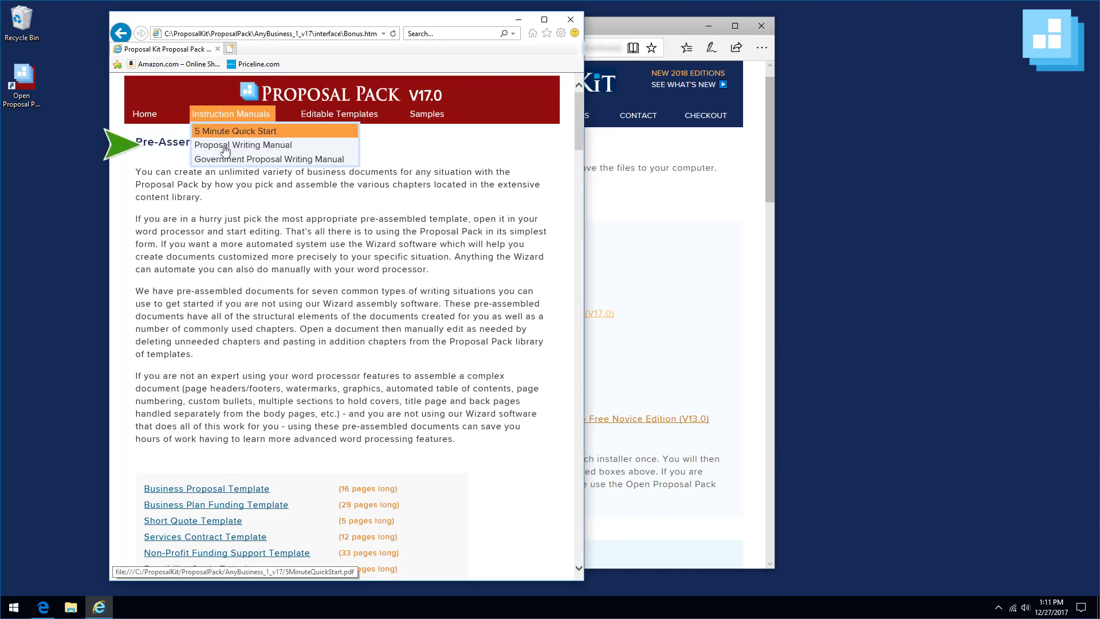
Step: Close Proposal Pack, then download and run the Wizard Free Novice Edition V13.0 installer
click(571, 21)
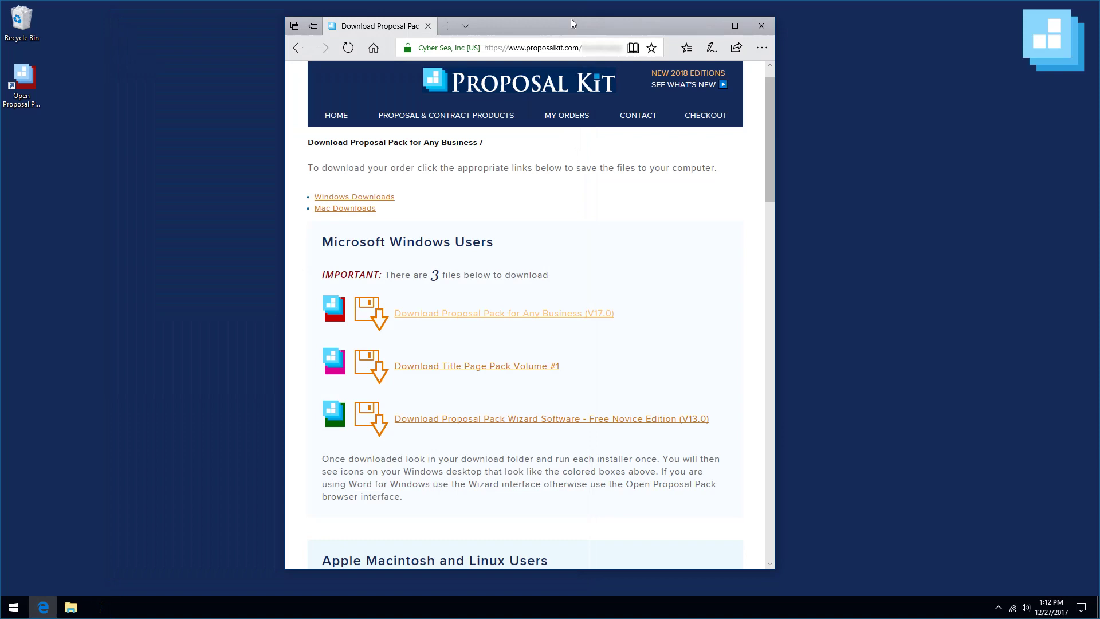
click(427, 423)
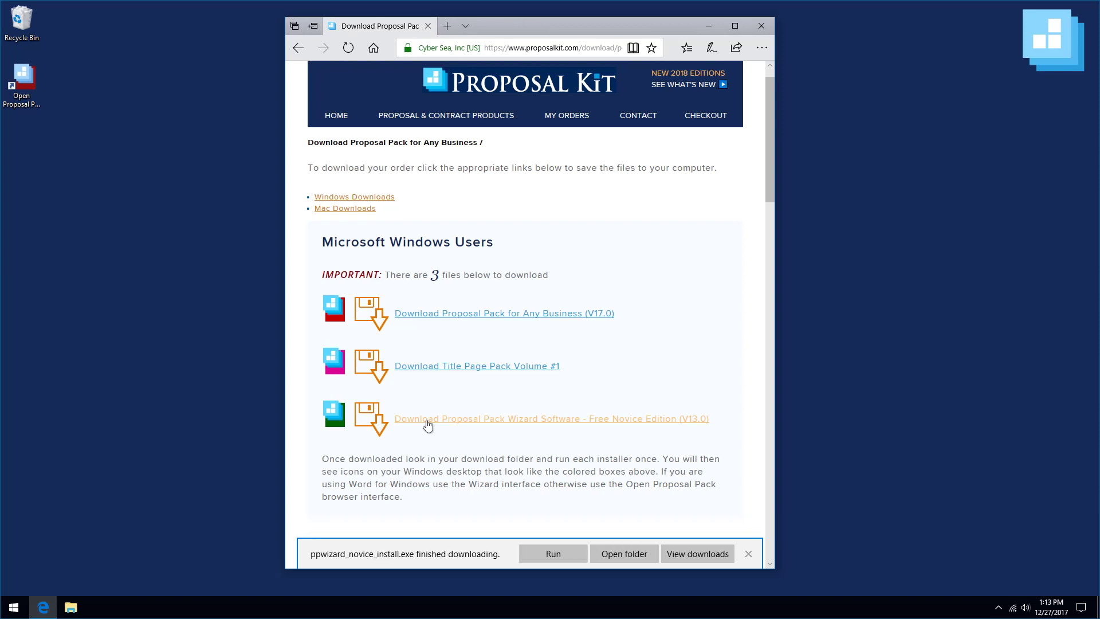
click(548, 560)
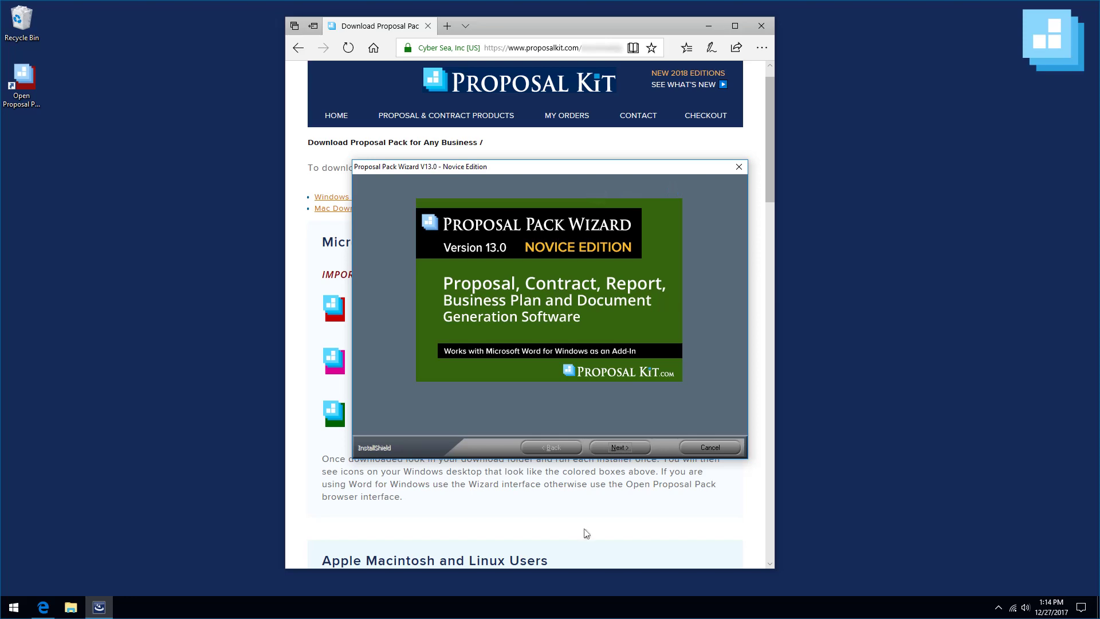
Step: Accept the Wizard licence, keep C:\ProposalKit\ProposalPack as destination, and install Wizard V13.0
click(620, 447)
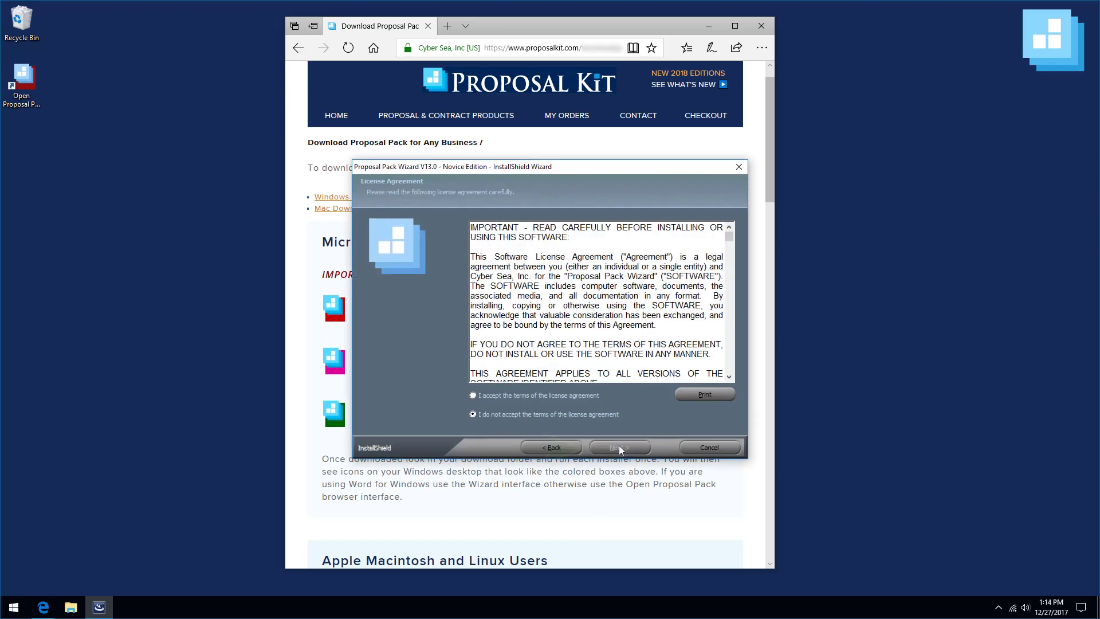
click(572, 395)
click(618, 448)
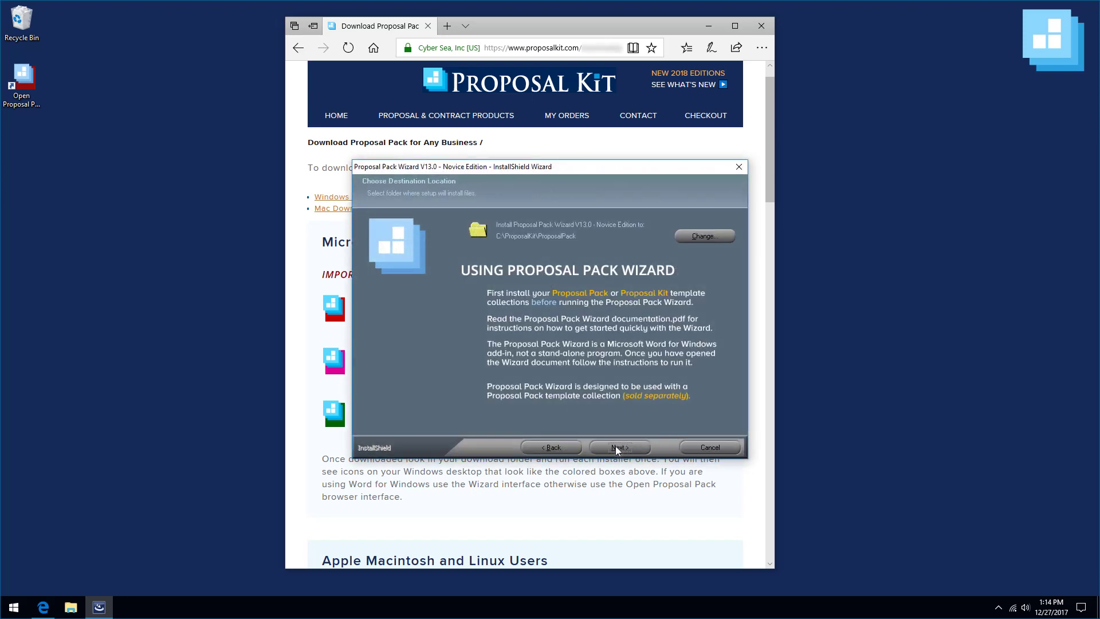
click(617, 449)
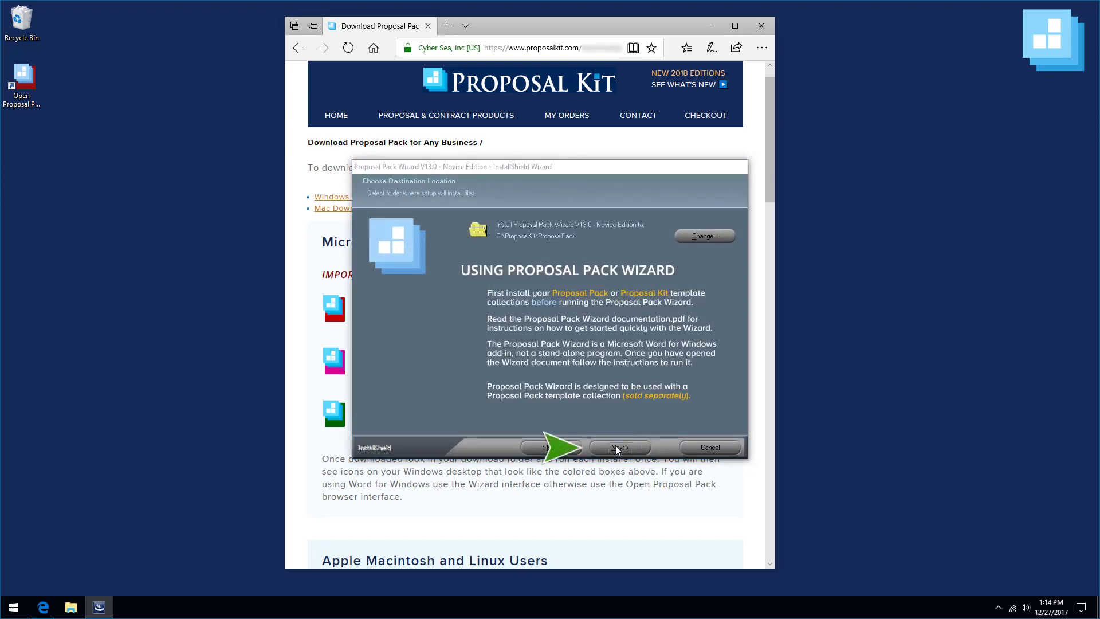
click(618, 447)
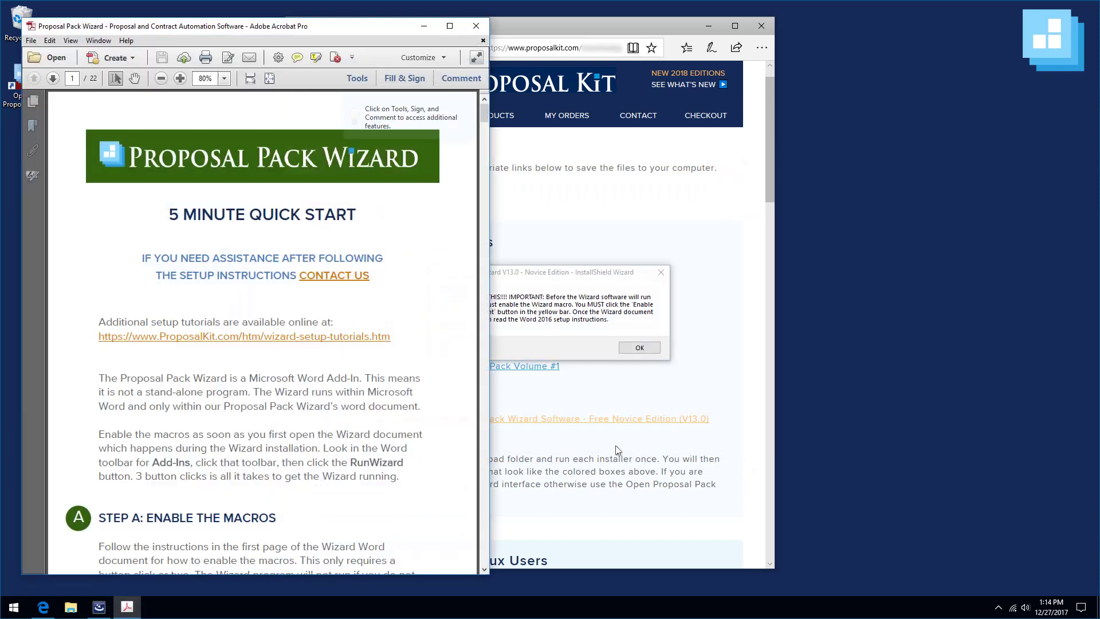
Step: Dismiss both InstallShield notices, including the Word add-in notice, so the Wizard document opens in Word
click(639, 348)
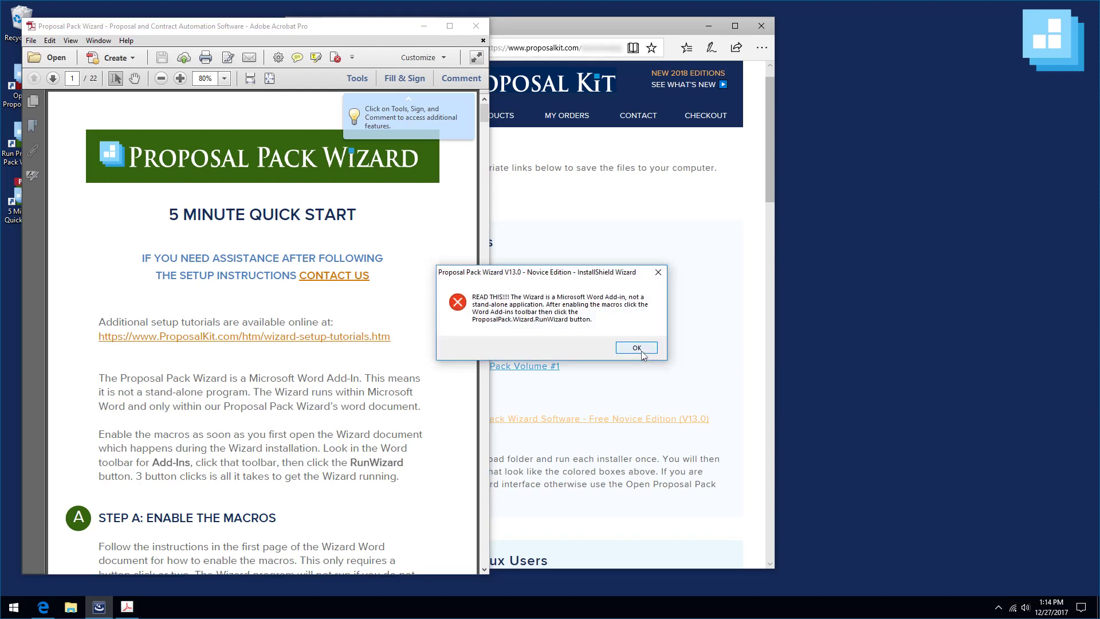
click(641, 350)
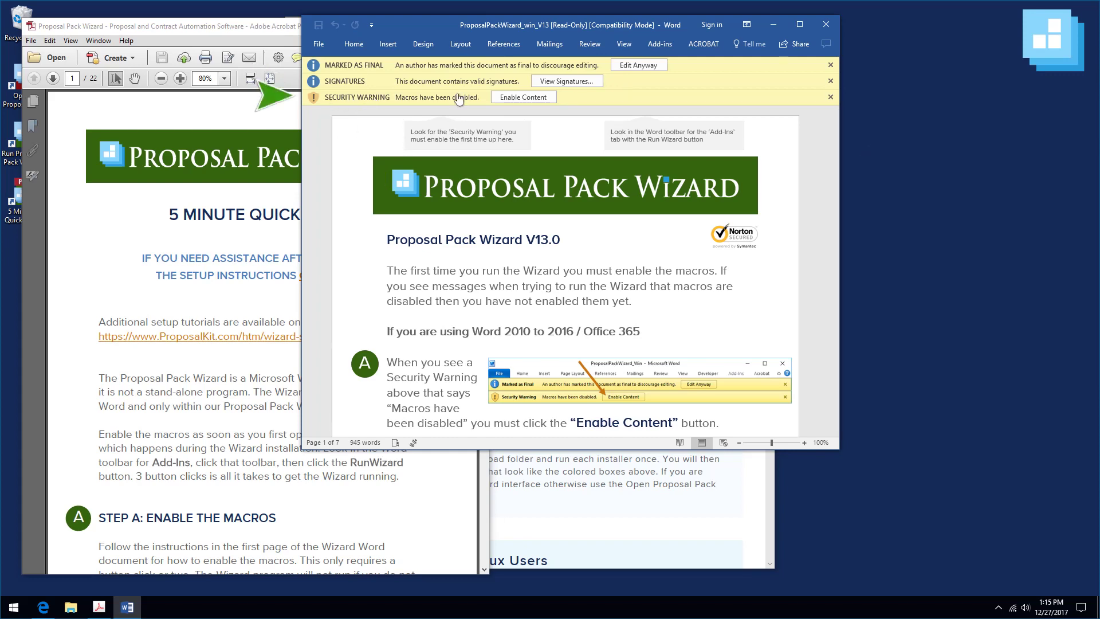
Step: Enable macros in ProposalPackWizard_win_V13, then bring the Quick Start guide forward and nudge it right
click(523, 97)
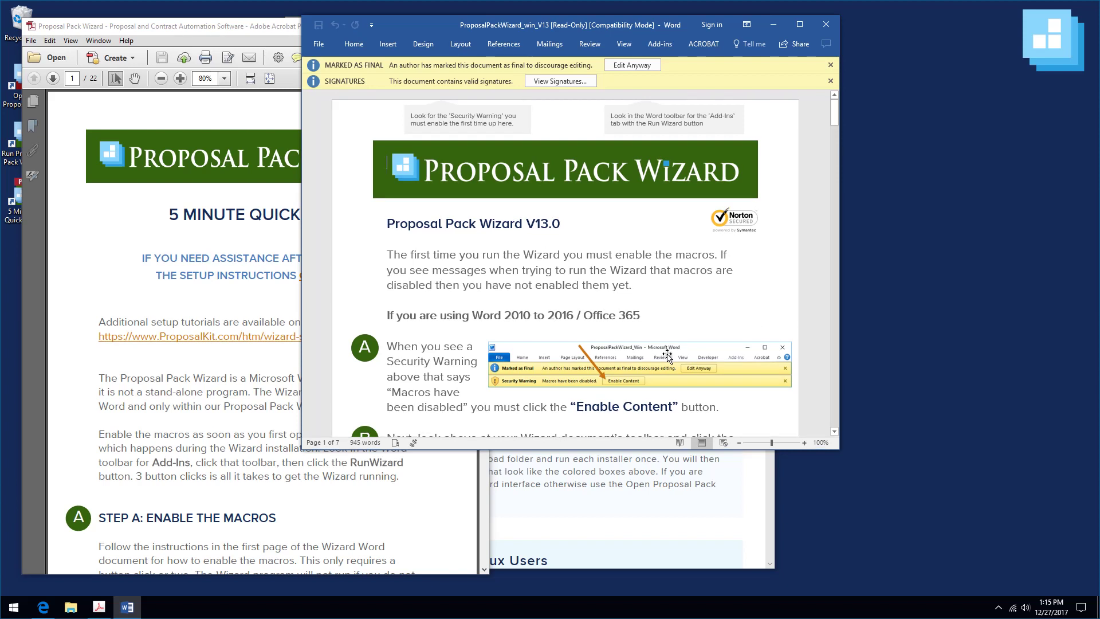
click(195, 26)
drag(196, 30, 244, 19)
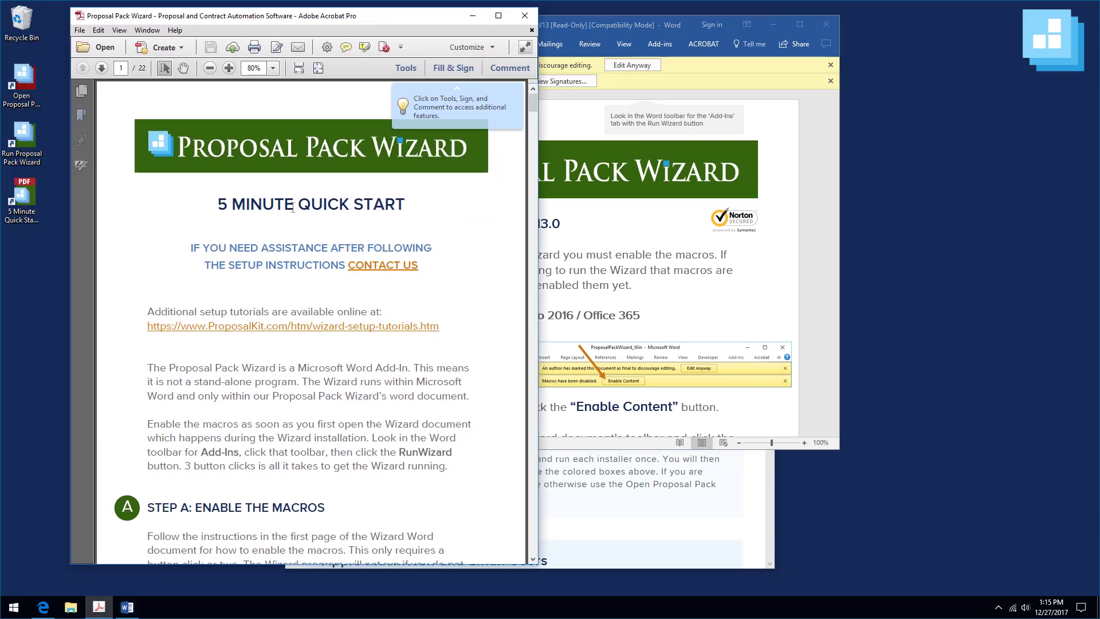
Step: Scroll the 5 Minute Quick Start guide through to page 22, then close Acrobat
drag(530, 100, 532, 547)
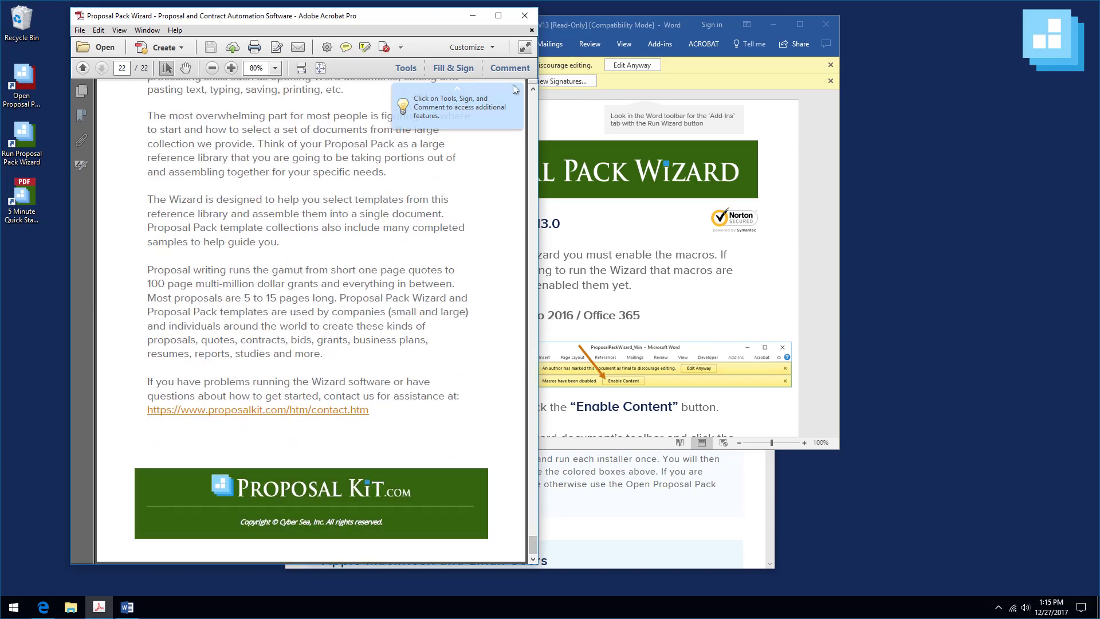
click(523, 17)
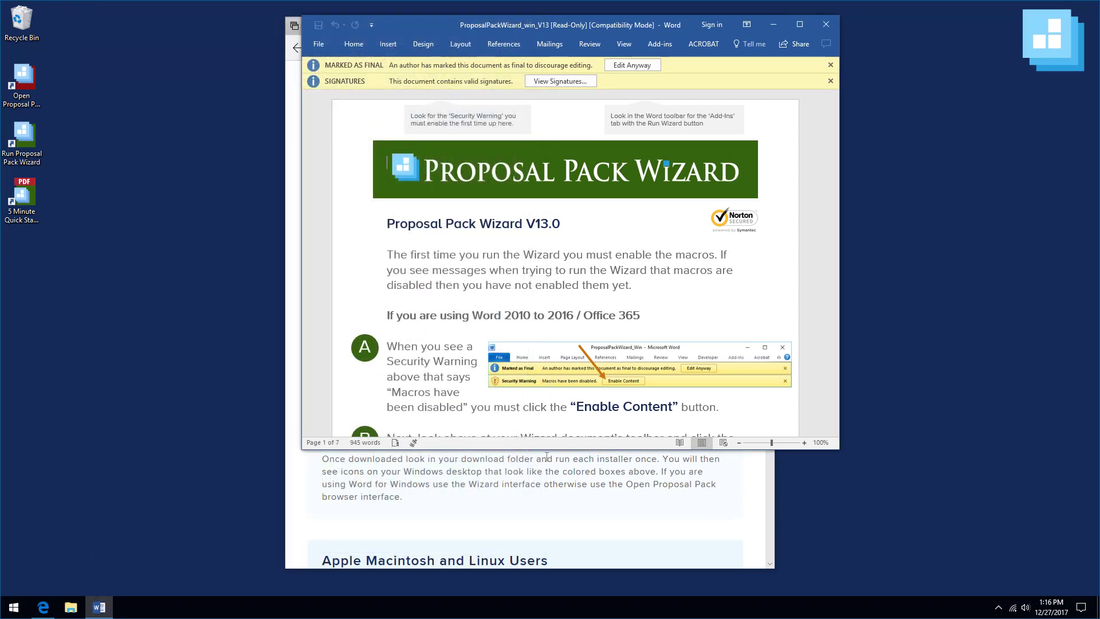
Step: Stretch the Word window taller, close the Edge Proposal Kit download page, and shift Word slightly left
drag(545, 450, 547, 572)
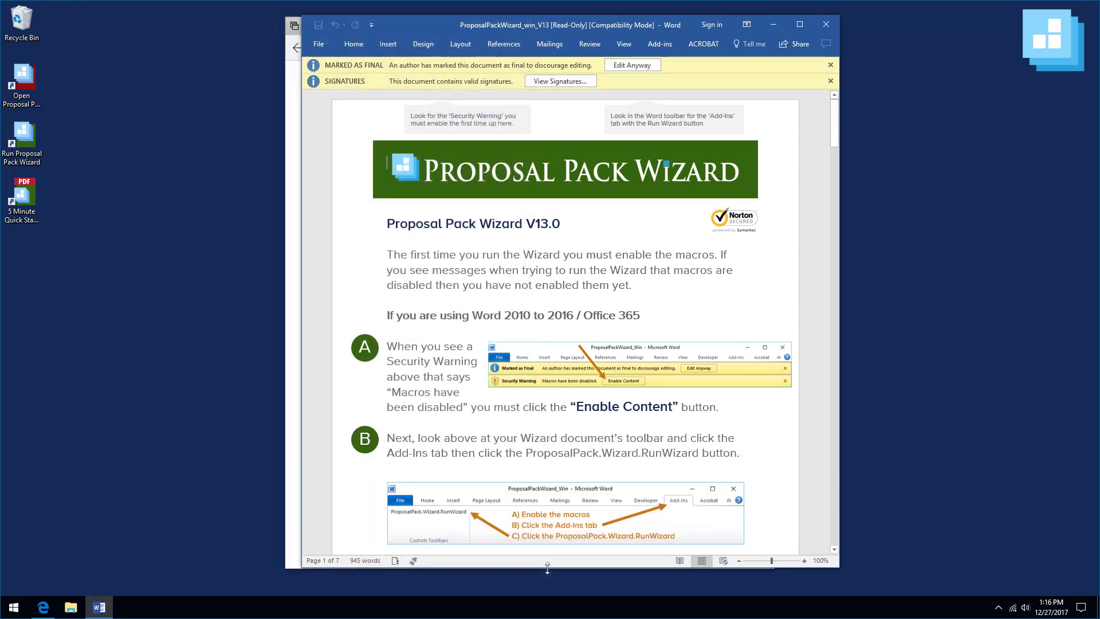
click(294, 102)
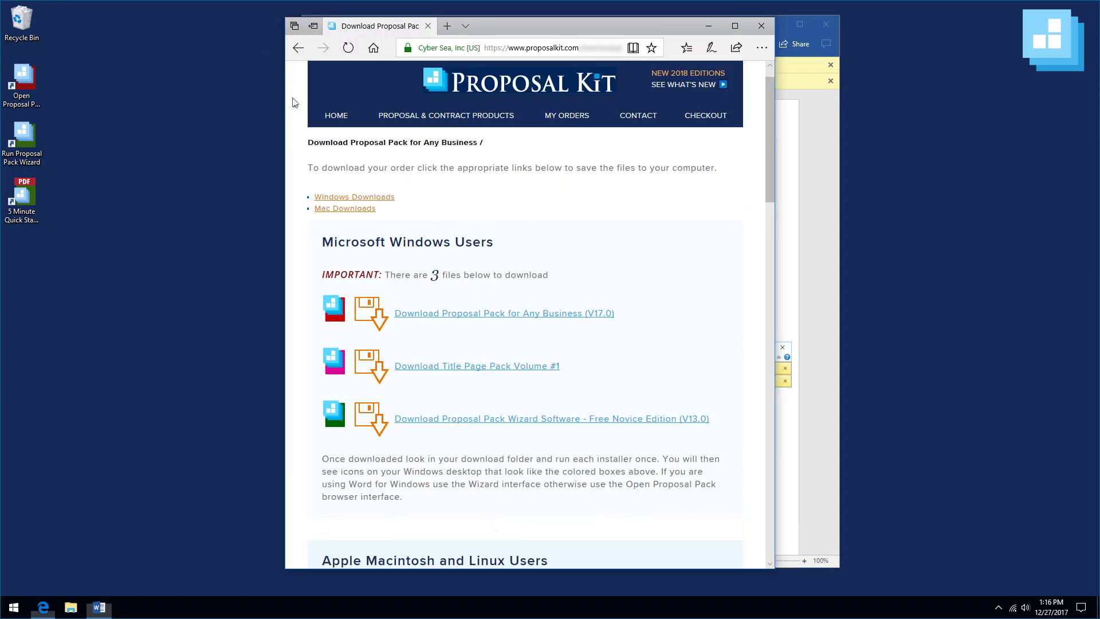
click(760, 26)
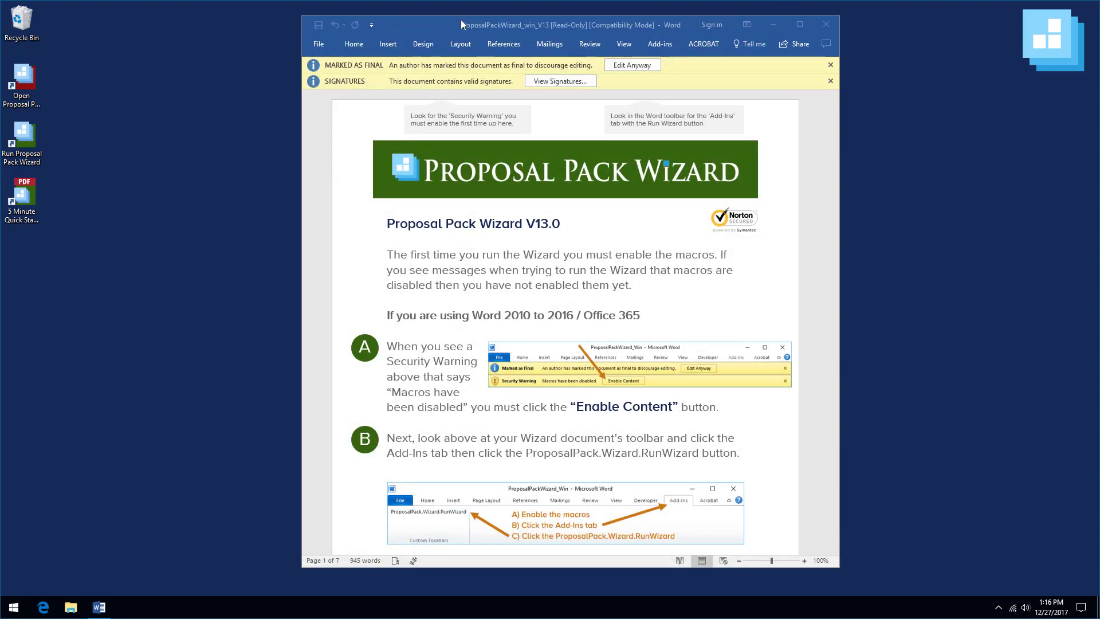
mouse_move(458, 25)
mouse_down()
mouse_move(431, 22)
mouse_move(443, 25)
mouse_up()
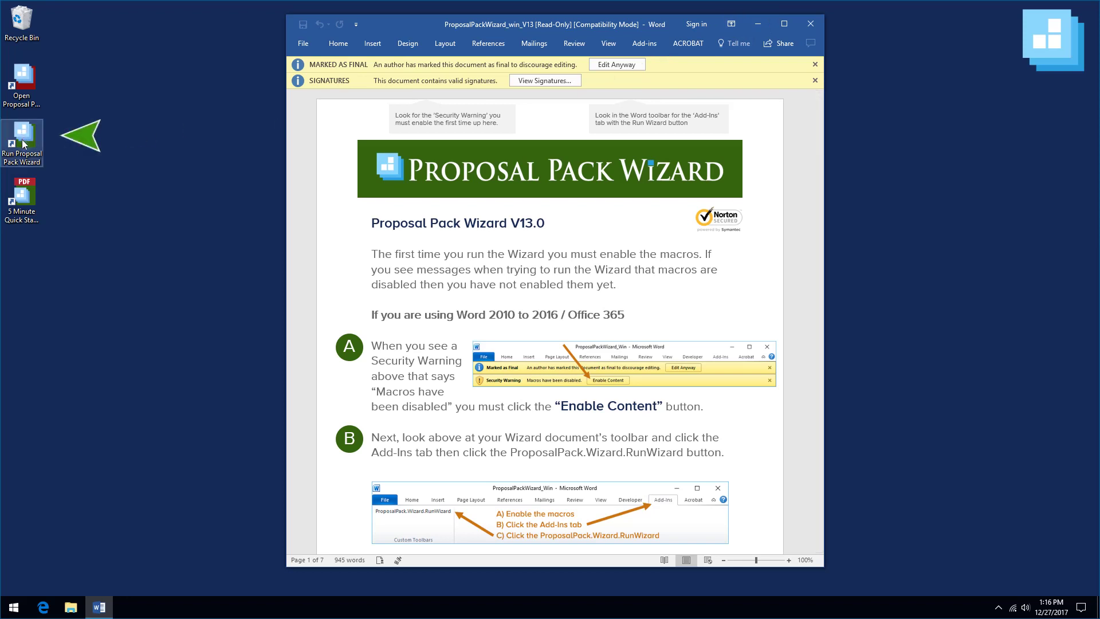
Step: Launch ProposalPack.Wizard.RunWizard from Word's Add-ins tab so the Wizard starts initializing
click(645, 44)
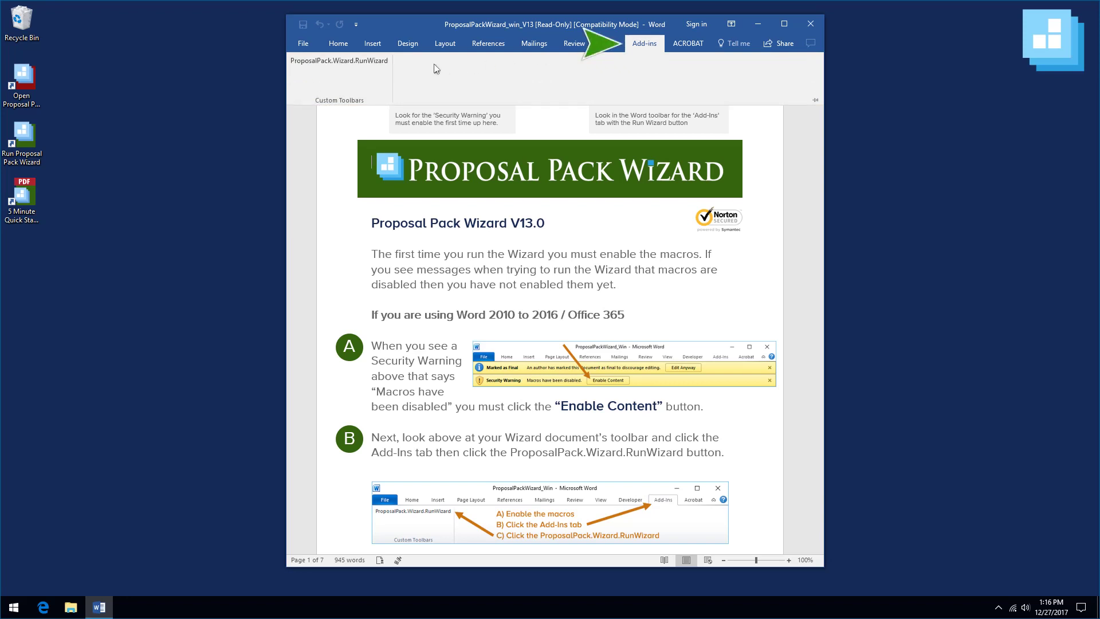
click(360, 63)
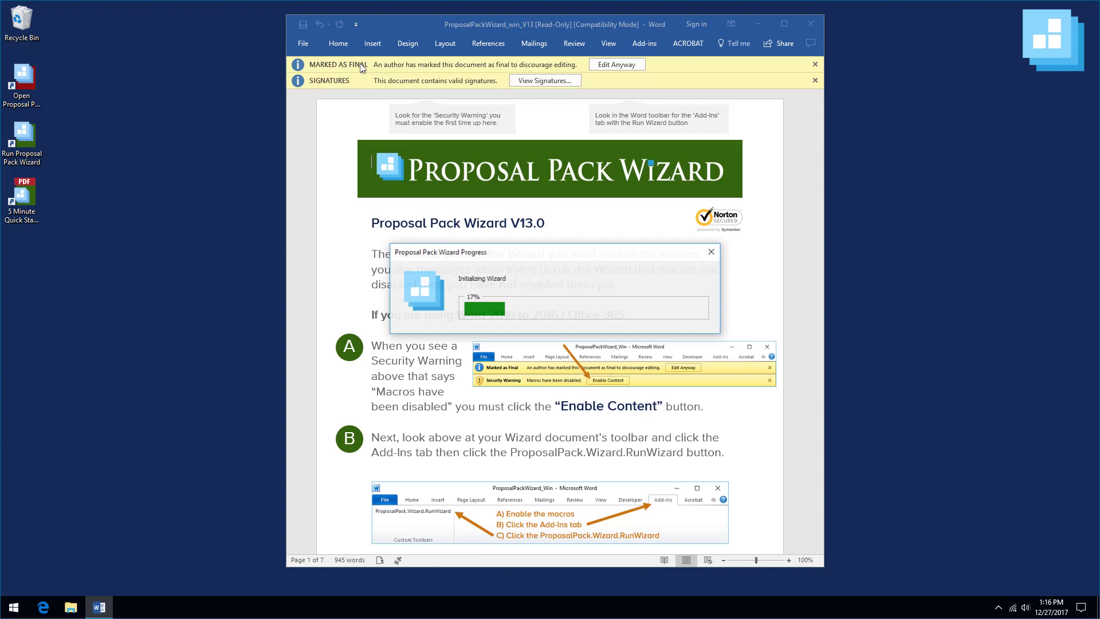